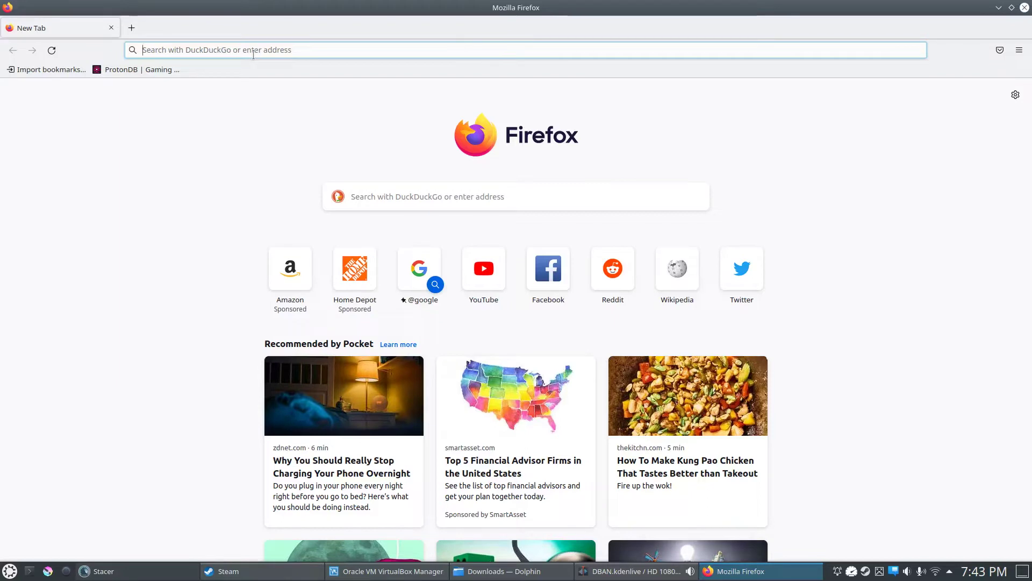
# Step: Search 'dban iso download' and download the dban-2.3.0_i586 ISO via dban.org's SourceForge link
pyautogui.write('dban')
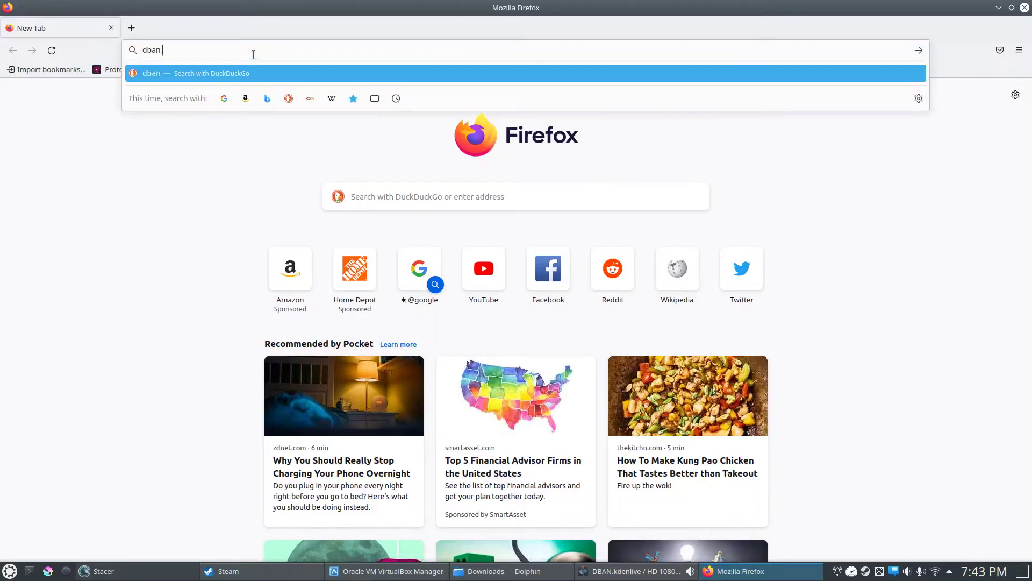
pyautogui.write(' iso do')
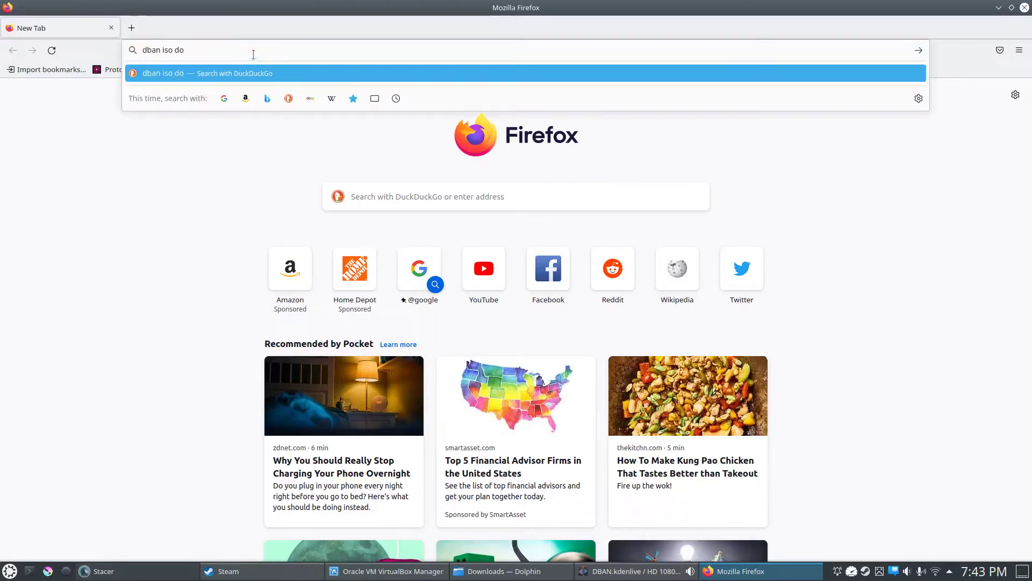
pyautogui.write('wnload')
pyautogui.press('Return')
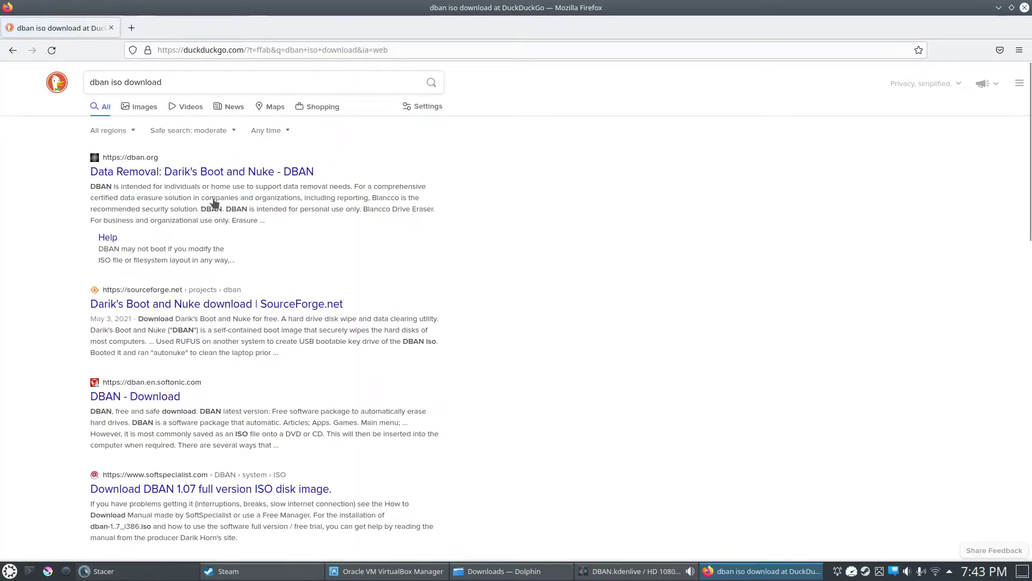
pyautogui.click(135, 179)
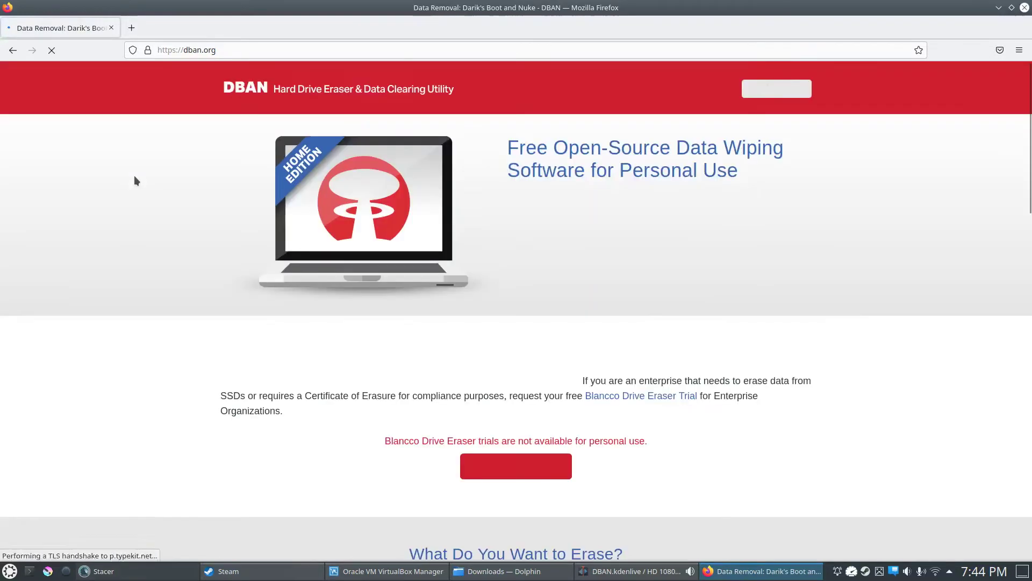
pyautogui.click(769, 98)
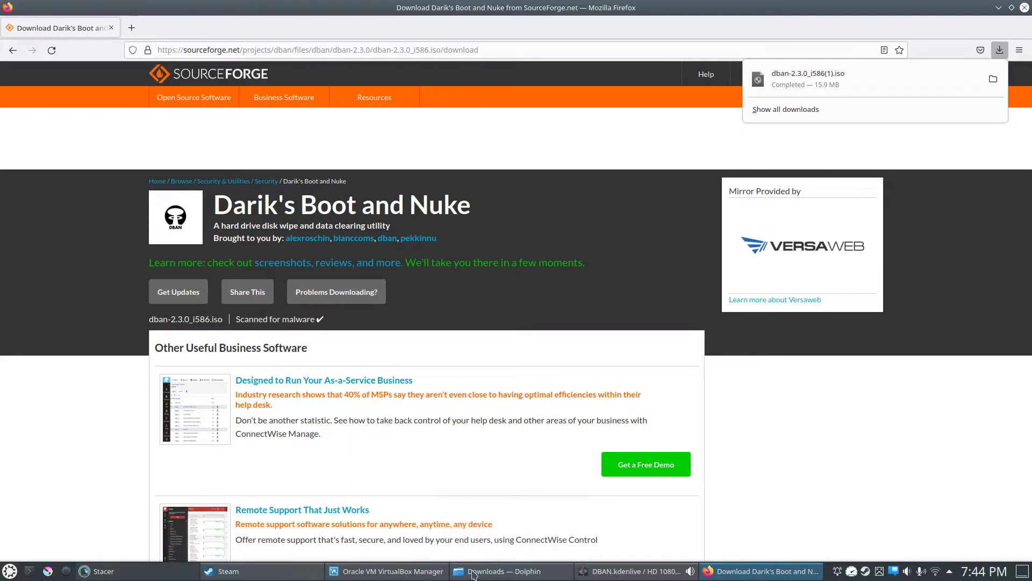
# Step: Confirm the DBAN ISO is in Dolphin's Downloads folder, then switch to VirtualBox Manager
pyautogui.moveTo(487, 571)
pyautogui.click(488, 552)
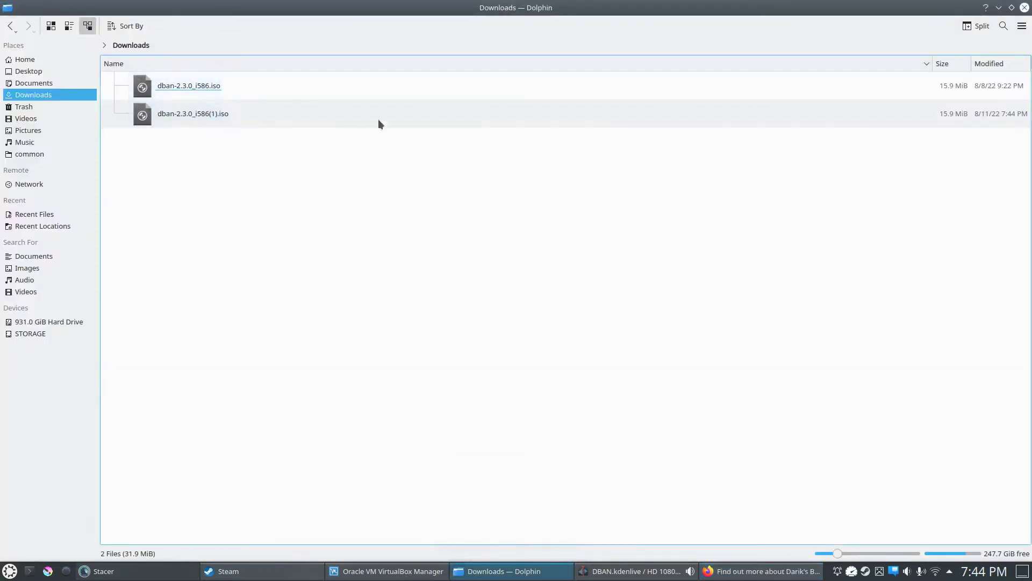
pyautogui.click(355, 571)
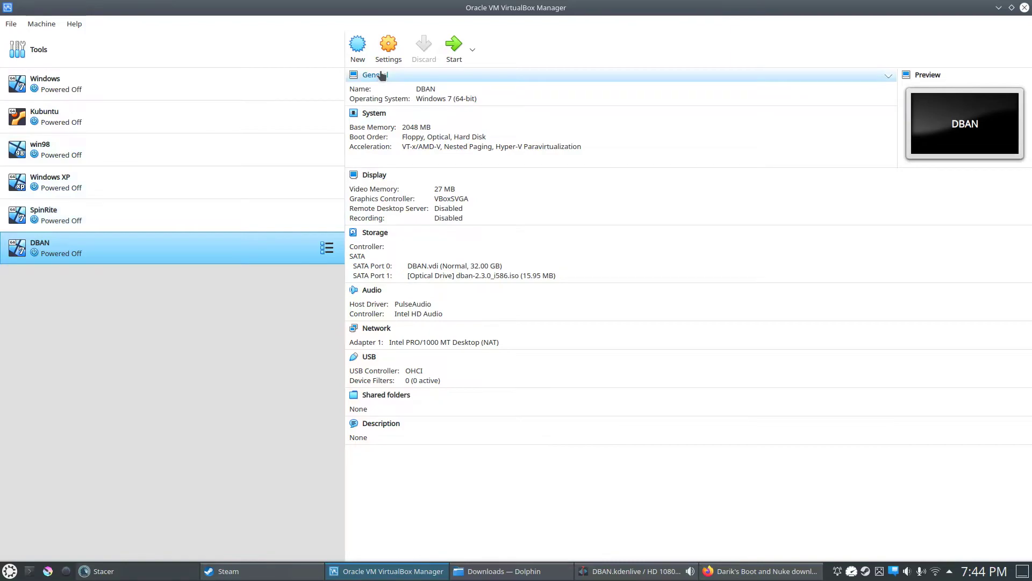
# Step: Start the DBAN VM so it boots into Darik's Boot and Nuke 2.3.0
pyautogui.click(454, 46)
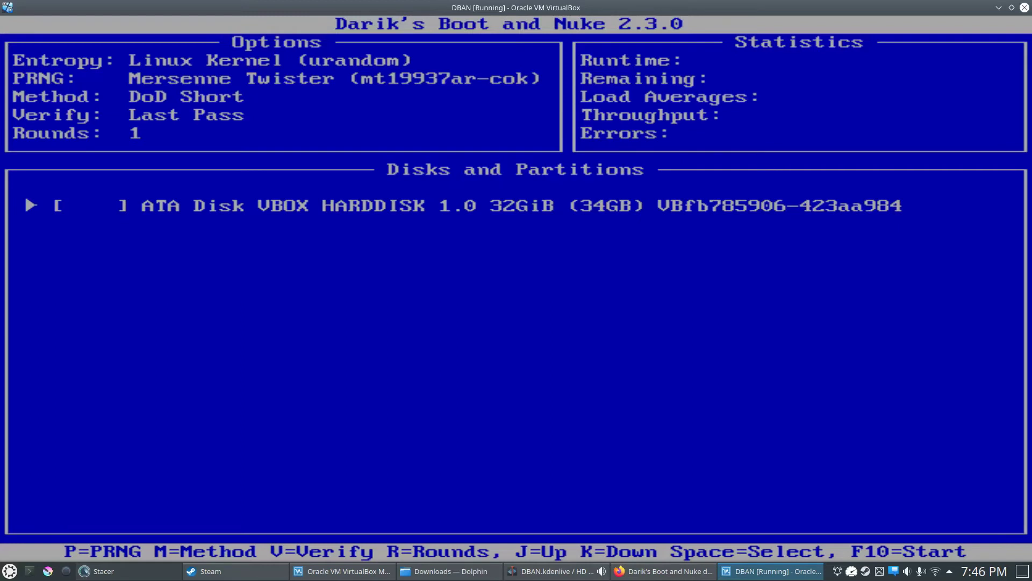
# Step: Open DBAN's wipe method list and review Quick Erase, RCMP TSSIT OPS-II, DoD Short and DoD 5220.22-M
pyautogui.press('m')
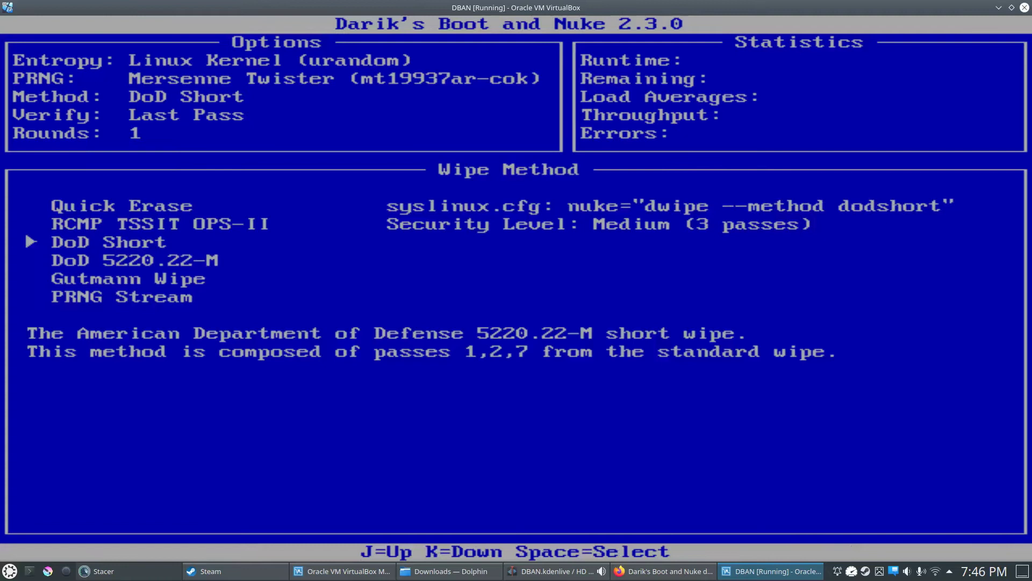
pyautogui.press('j')
pyautogui.press('j')
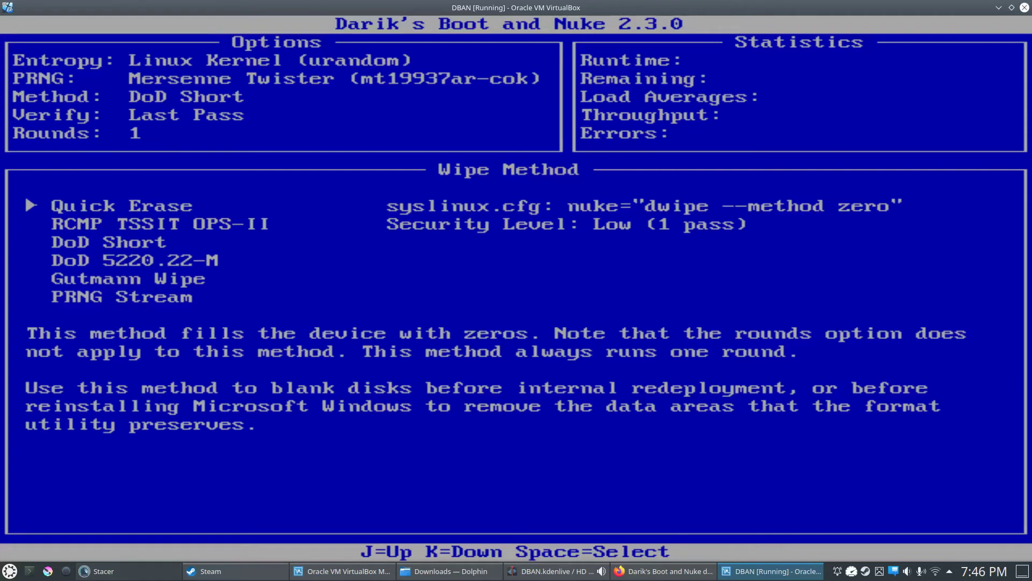
pyautogui.press('Down')
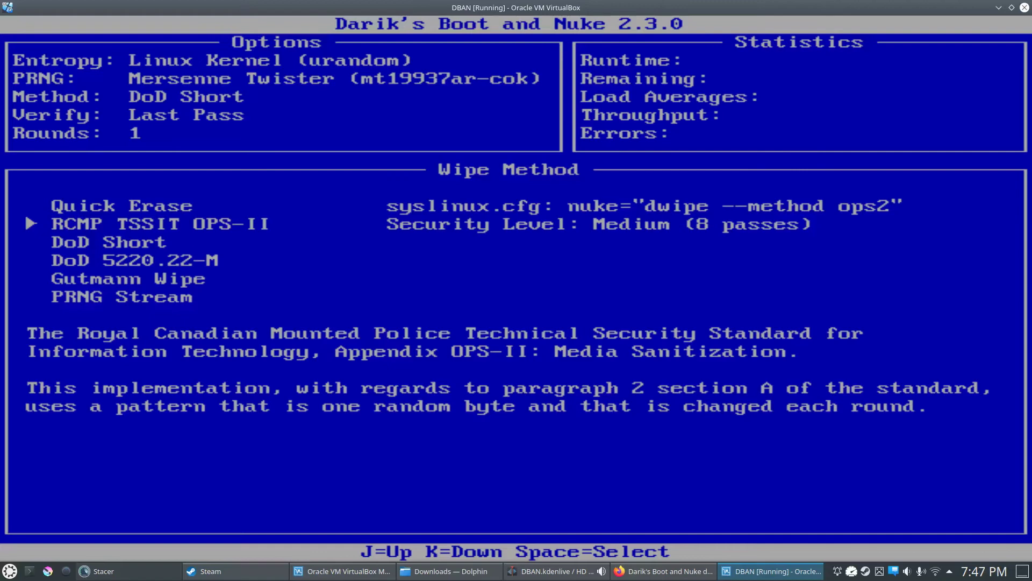
pyautogui.press('k')
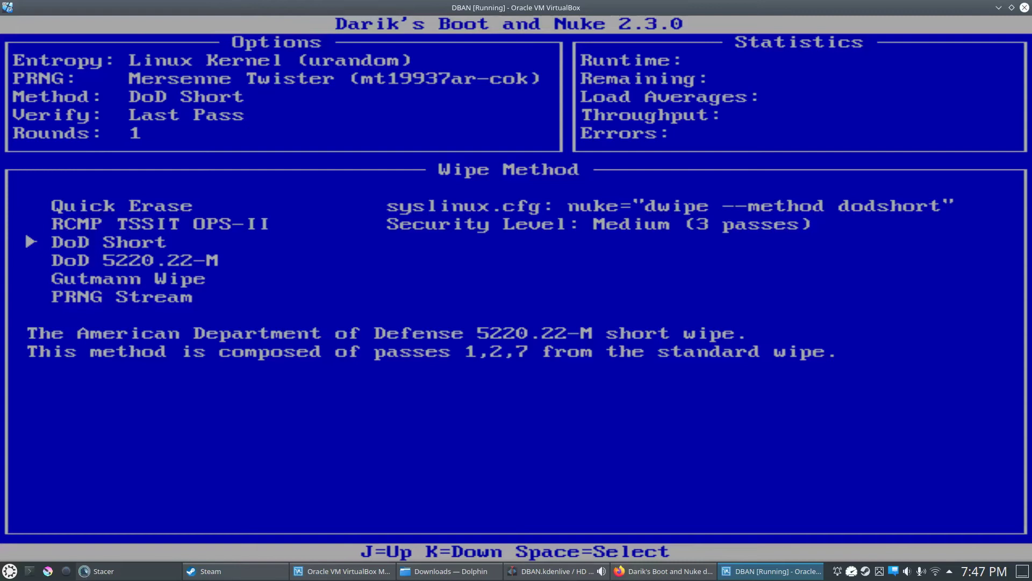
pyautogui.press('k')
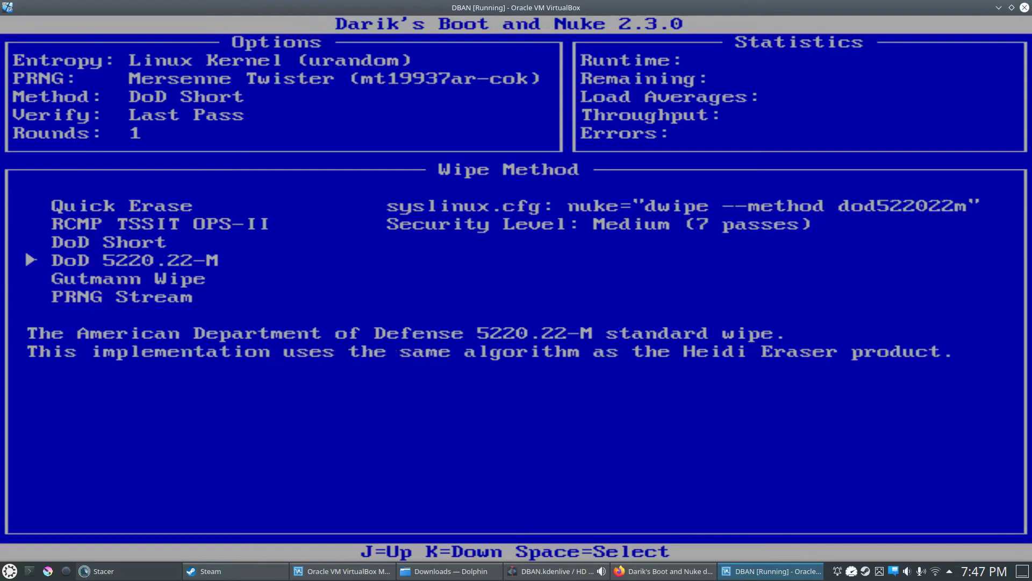
pyautogui.press('j')
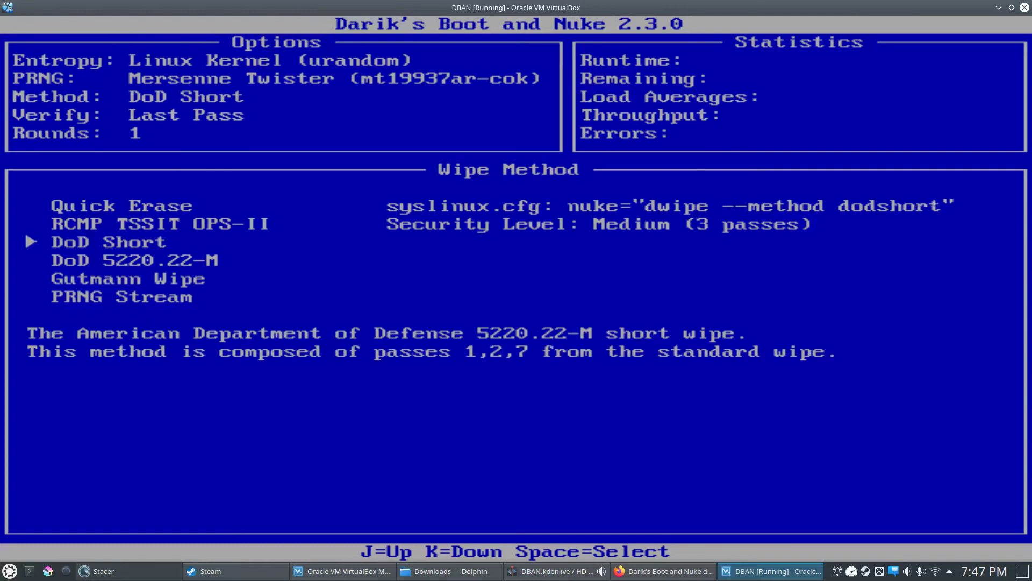
pyautogui.press('k')
pyautogui.press('k')
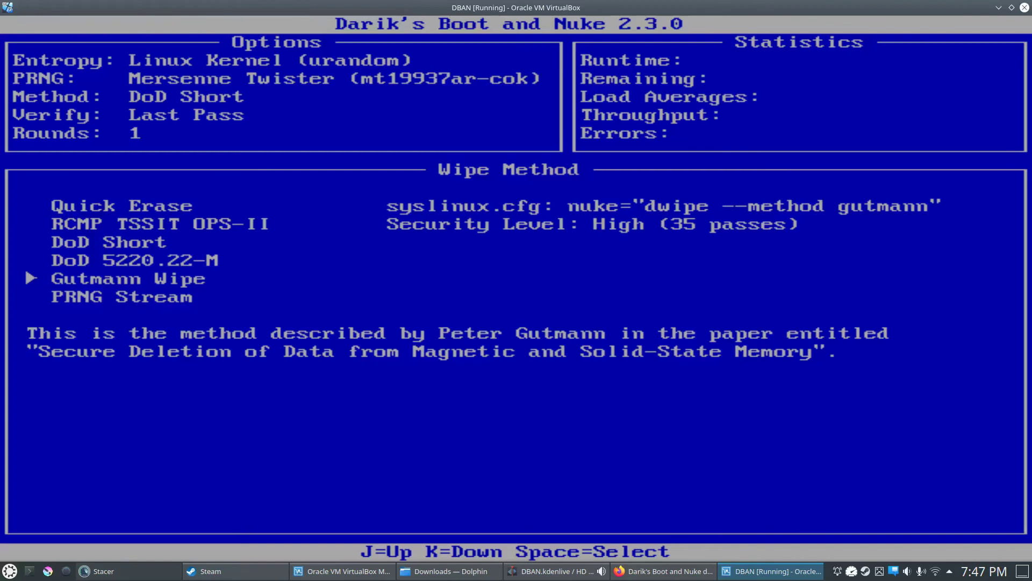
# Step: Look over Gutmann Wipe and PRNG Stream, then select Quick Erase as the wipe method
pyautogui.press('Up')
pyautogui.press('Up')
pyautogui.press('Up')
pyautogui.press('Up')
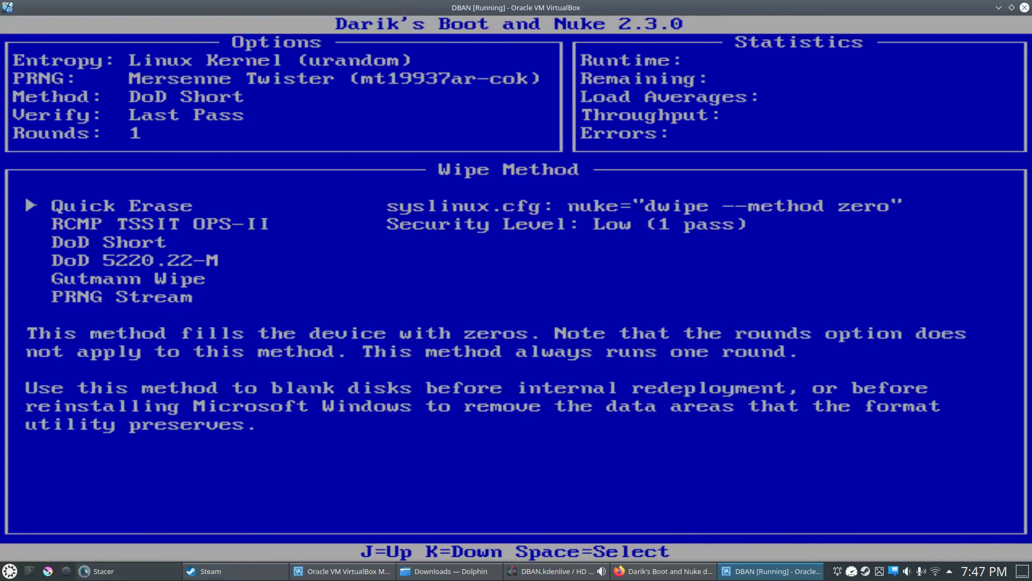
pyautogui.press('Down')
pyautogui.press('Down')
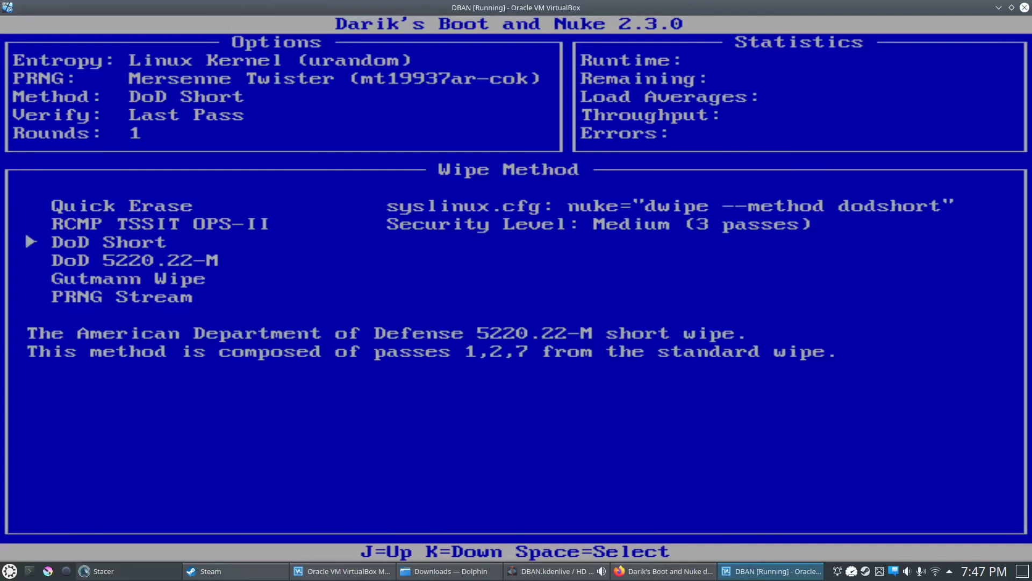
pyautogui.press('Down')
pyautogui.press('Down')
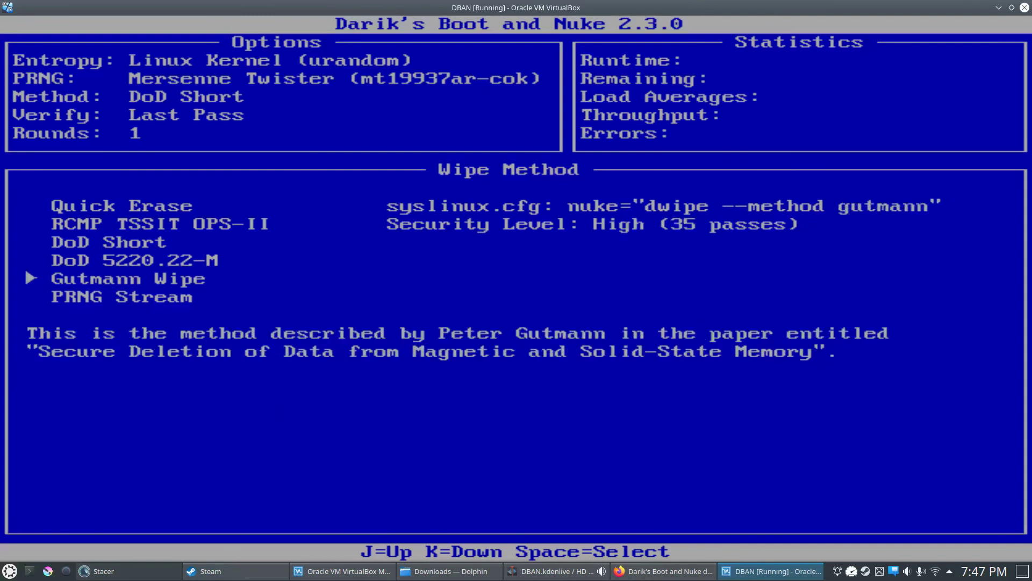
pyautogui.press('Down')
pyautogui.press('Up')
pyautogui.press('Up')
pyautogui.press('Up')
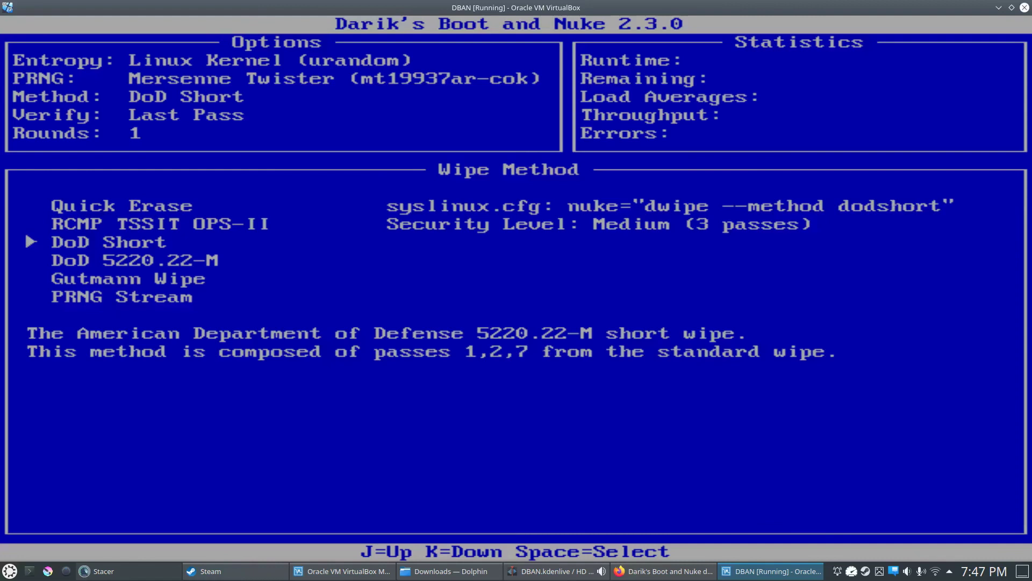
pyautogui.press('Up')
pyautogui.press('Up')
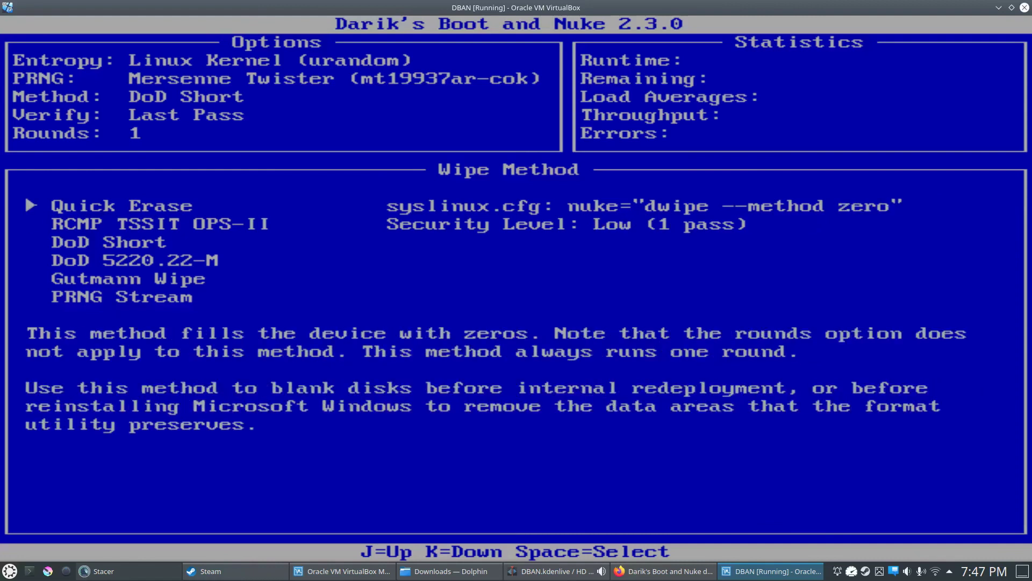
pyautogui.press('space')
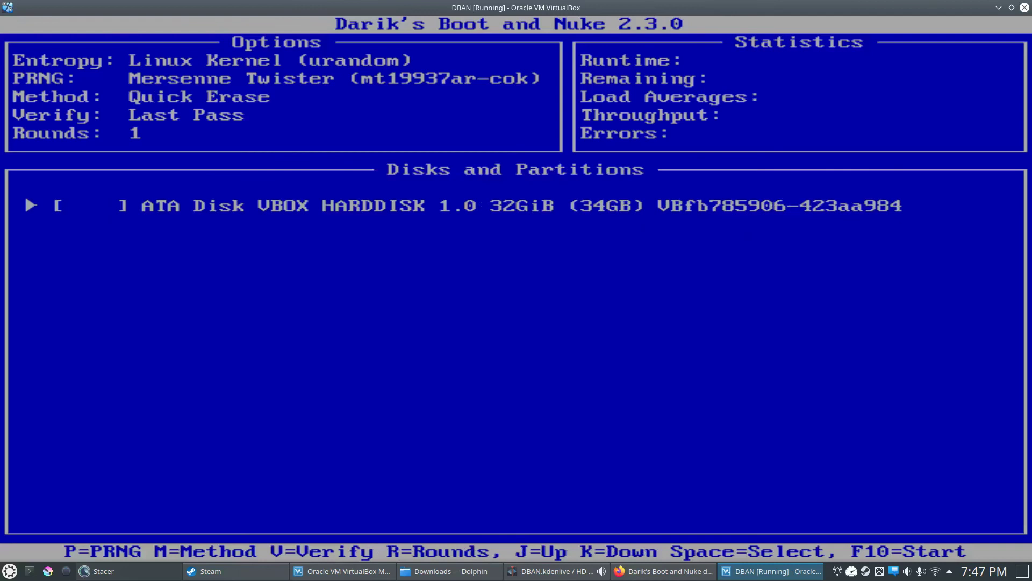
# Step: Mark the 32GiB ATA VBOX HARDDISK as [wipe] in DBAN's disk list
pyautogui.press('space')
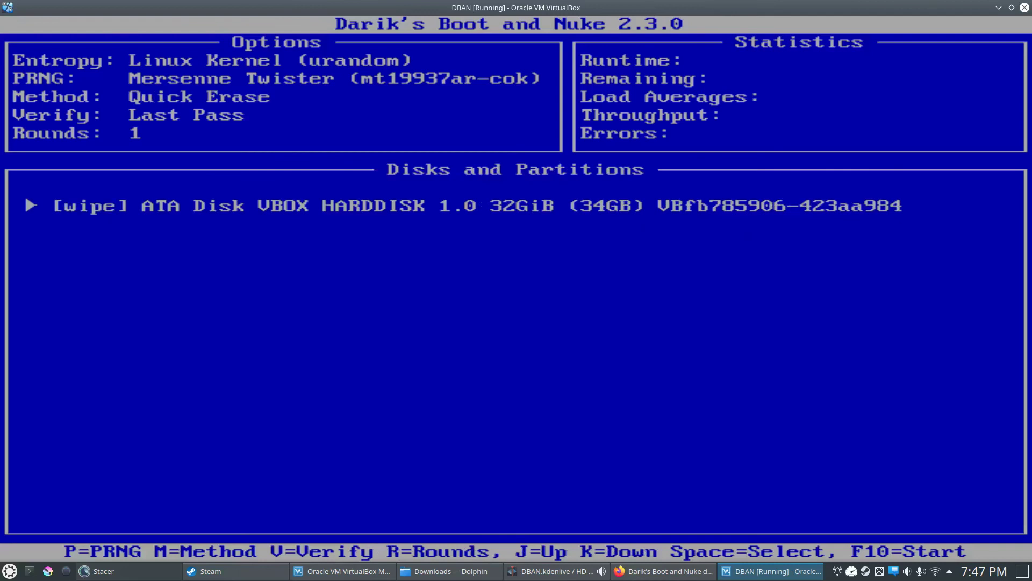